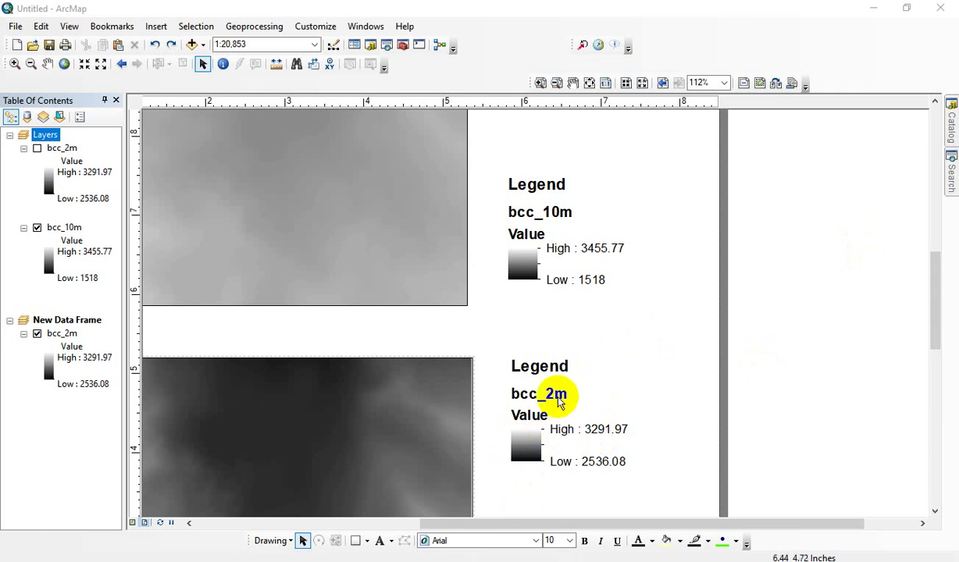
Step: Select the bcc_2m legend on the layout, then switch the selection to the bcc_10m legend
click(521, 410)
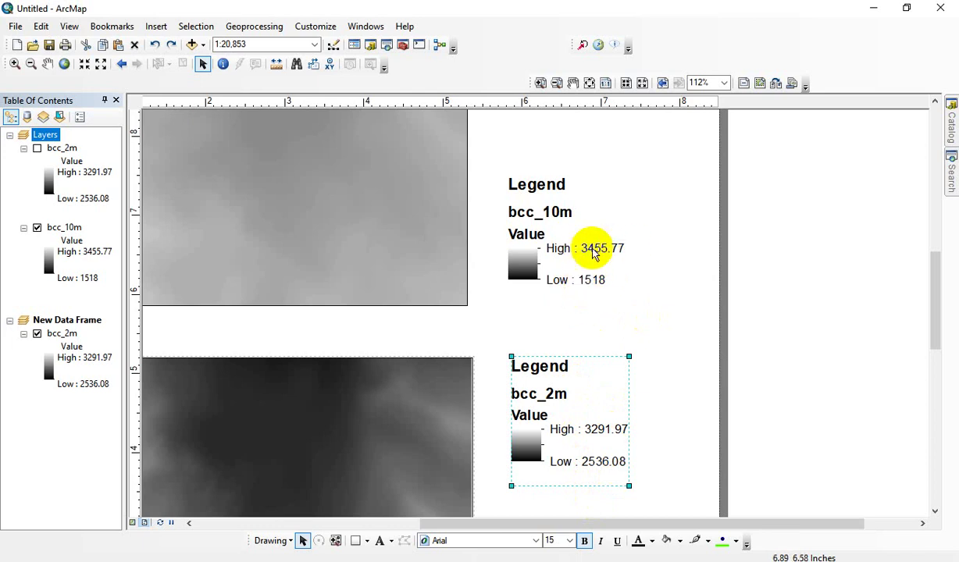
click(530, 268)
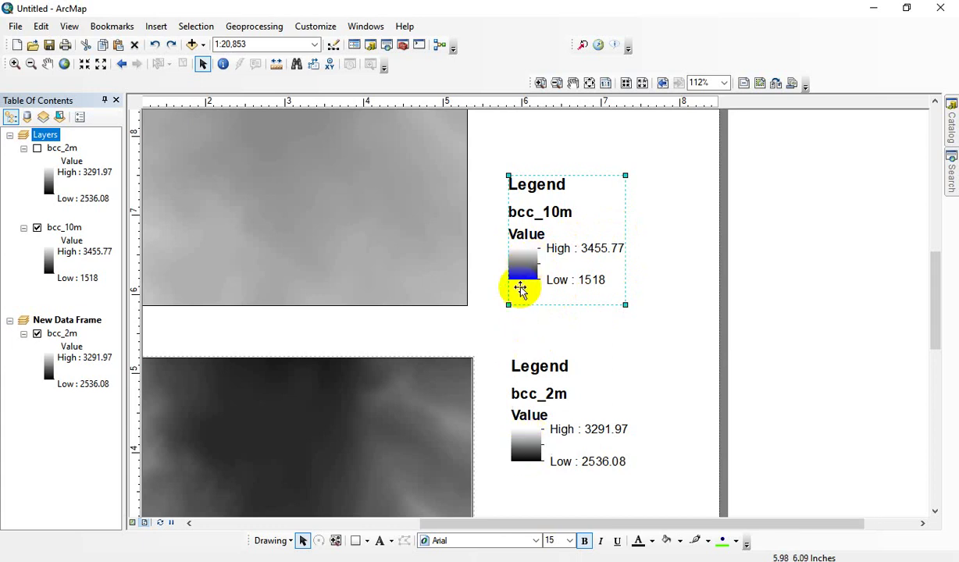
Step: Set the bcc_10m legend's default patch height to 45 pt, keeping 30 pt width, and apply
right_click(523, 266)
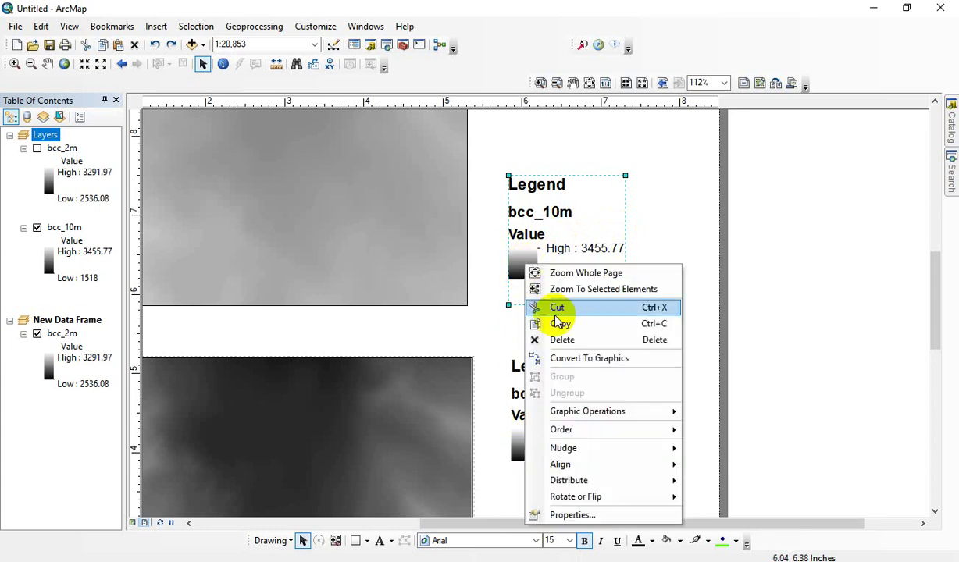
mouse_move(581, 504)
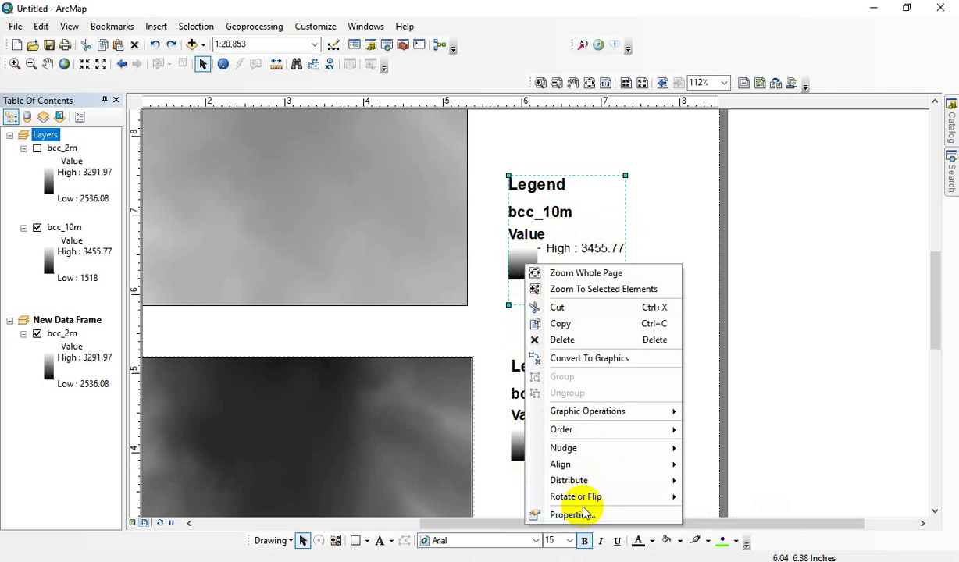
click(582, 514)
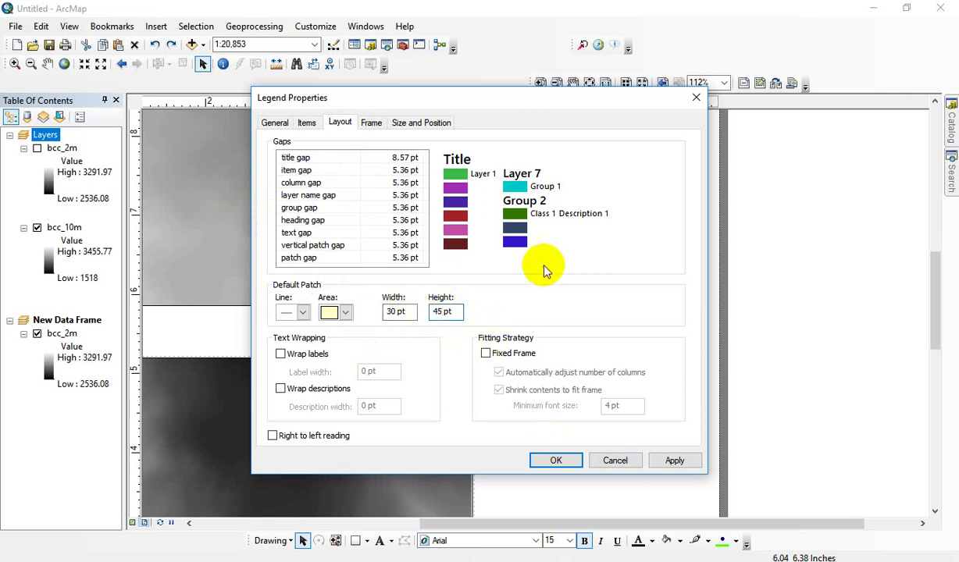
drag(495, 105, 261, 120)
click(440, 475)
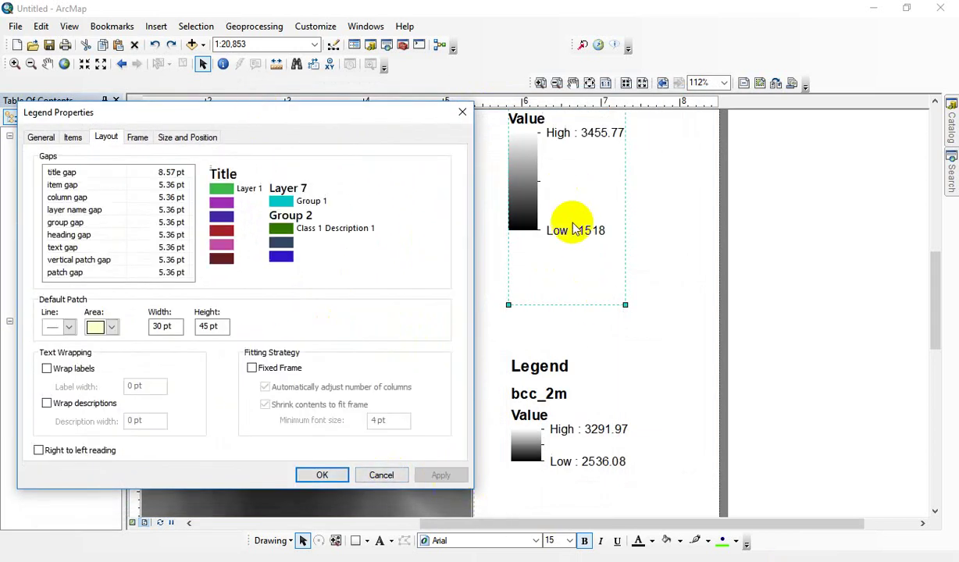
click(320, 476)
Step: Drag the taller bcc_10m legend up above the bcc_2m legend and select it
drag(581, 188, 578, 244)
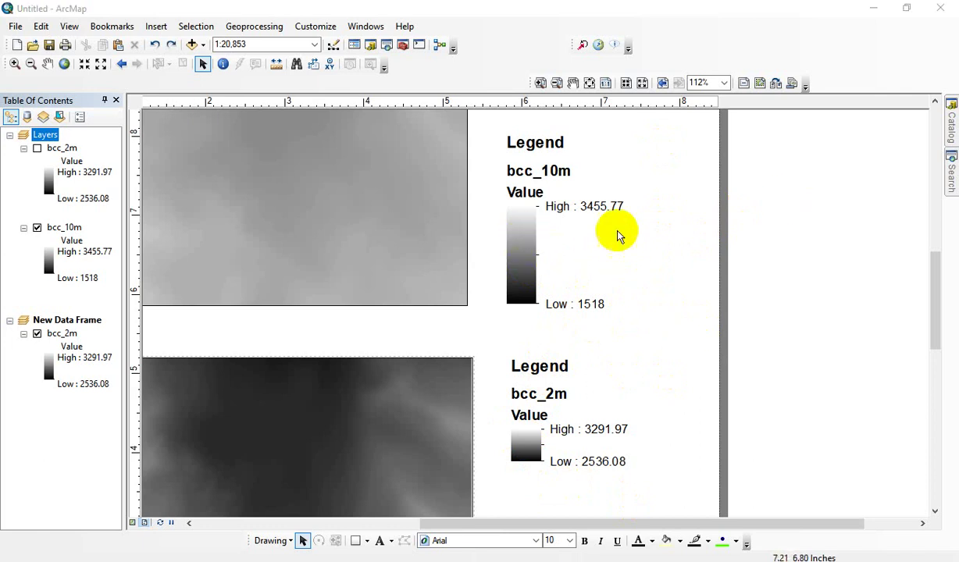
click(520, 231)
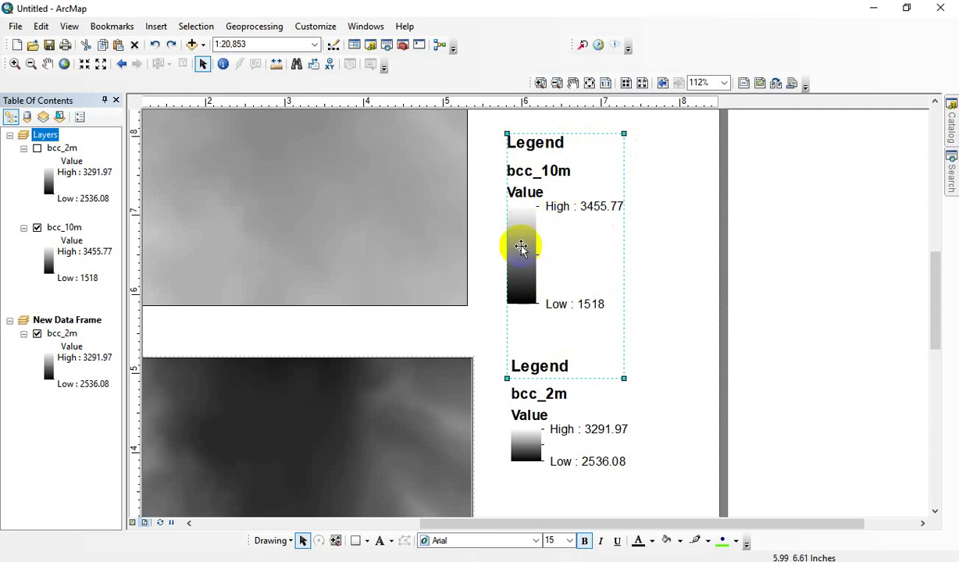
Step: Convert the bcc_10m legend to graphics and ungroup it into separate elements
right_click(522, 248)
click(563, 341)
right_click(552, 247)
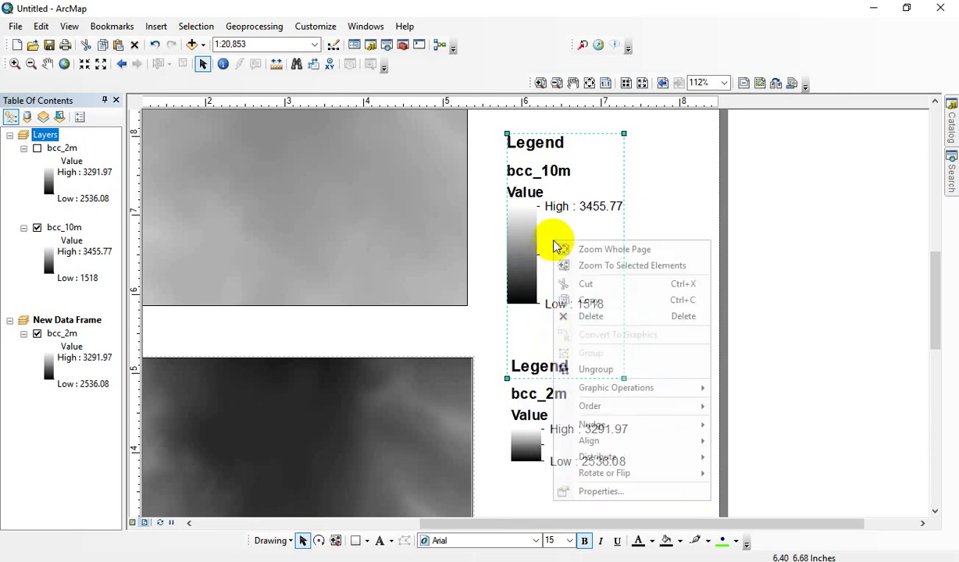
click(595, 368)
click(699, 205)
Step: Ungroup the colour ramp and move its upper piece to close the gradient's gap
click(514, 222)
click(514, 283)
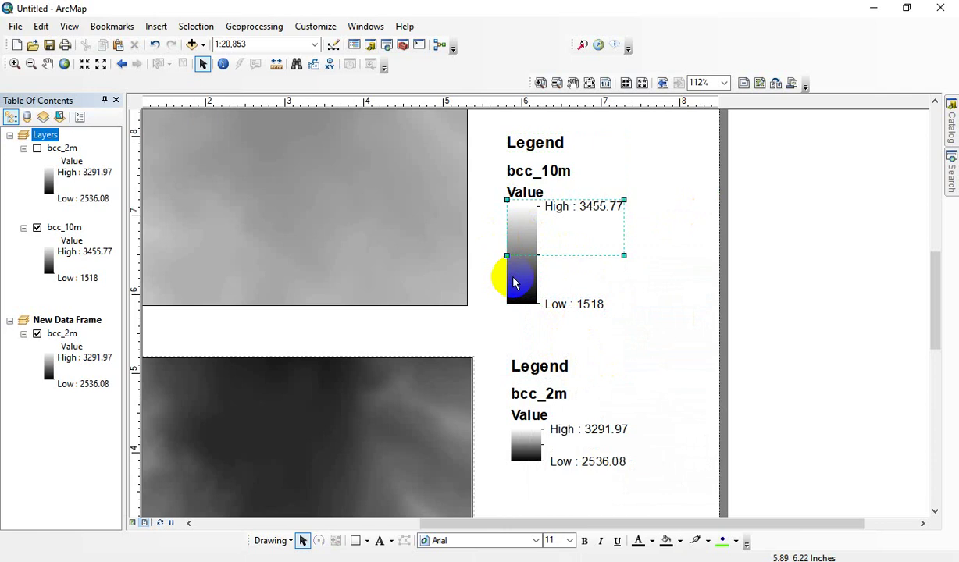
right_click(522, 234)
click(564, 366)
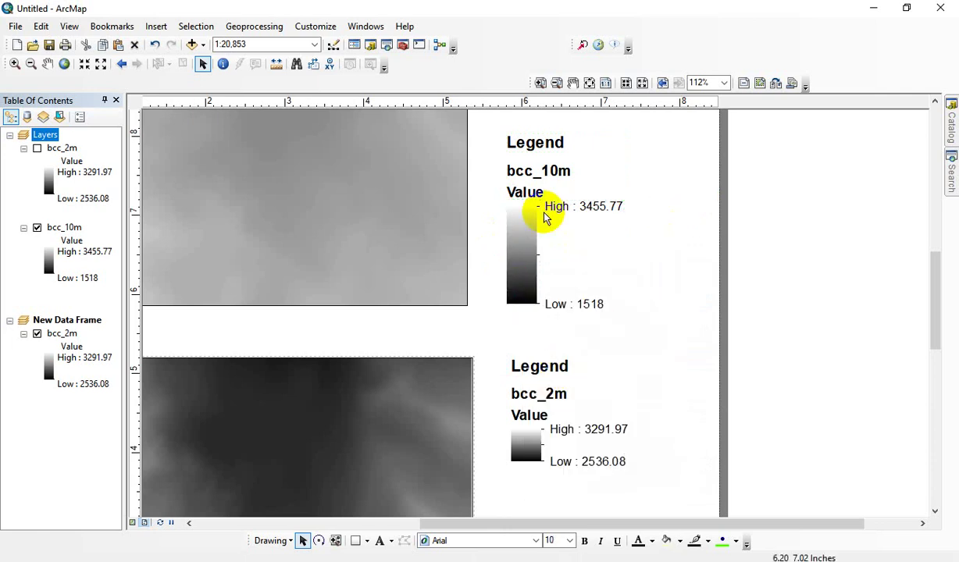
click(522, 211)
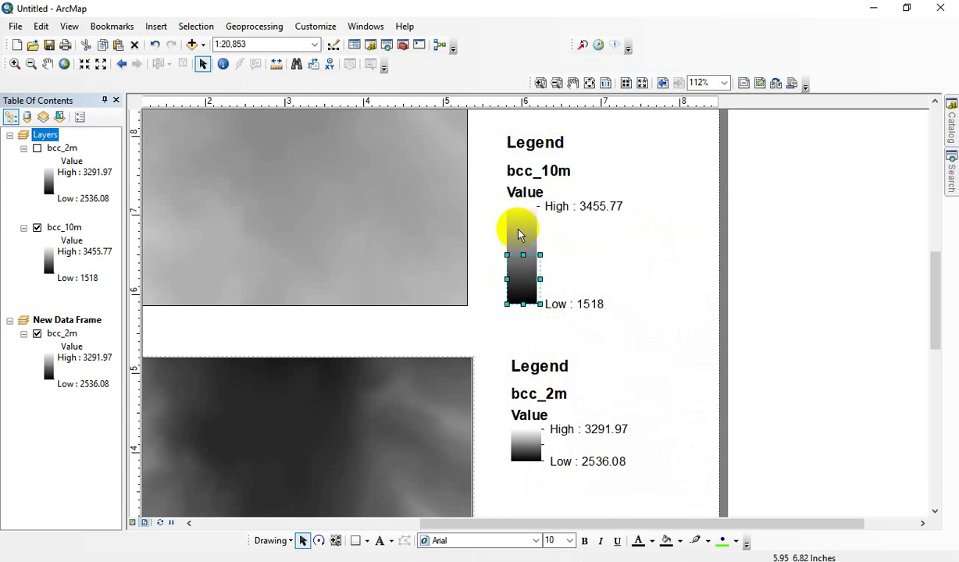
click(519, 297)
drag(520, 227, 570, 253)
click(570, 253)
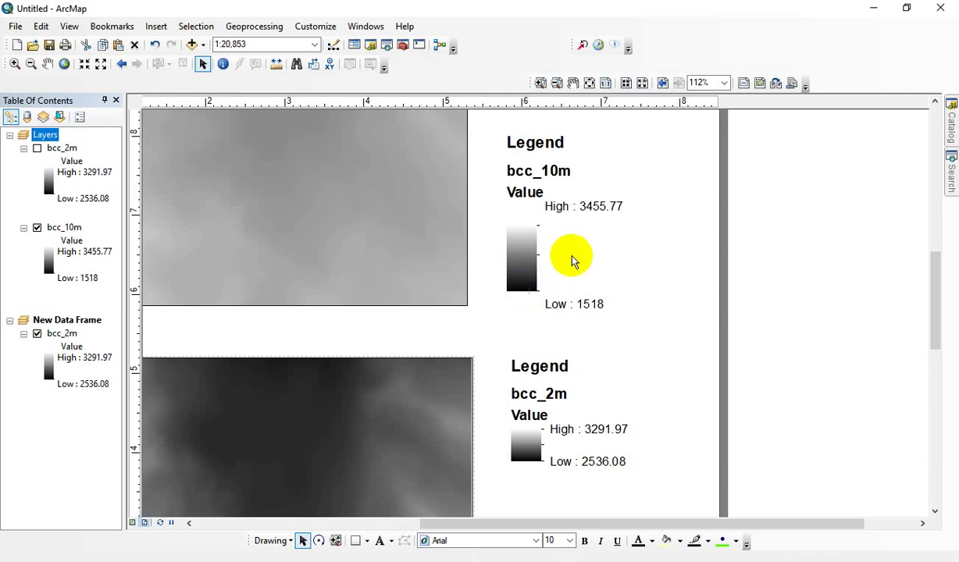
Step: Move the High : 3455.77 label to the ramp's top and Low : 1518 to its bottom
click(596, 212)
key(ctrl+c)
key(ctrl+v)
drag(593, 213, 593, 233)
click(590, 300)
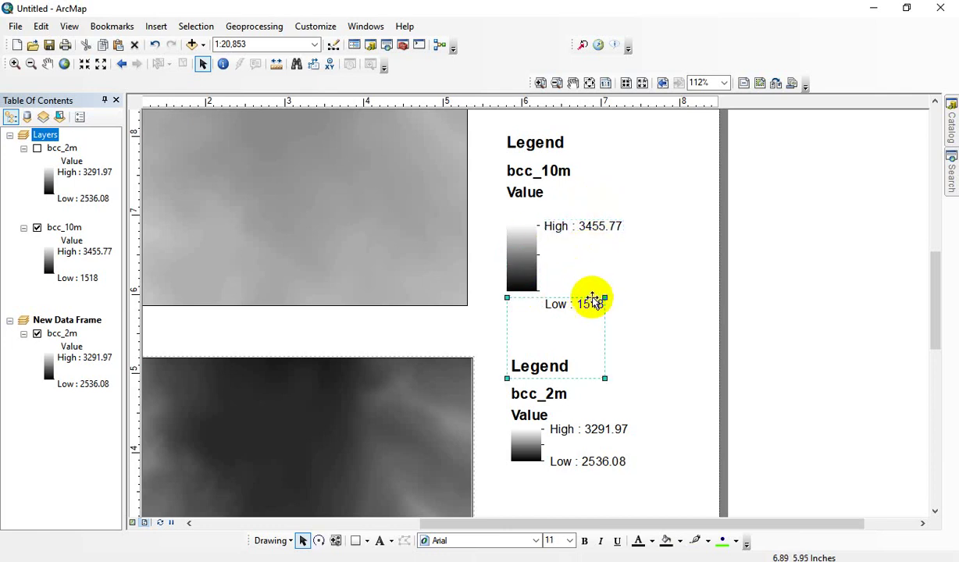
mouse_move(591, 304)
mouse_down()
mouse_move(586, 281)
mouse_move(589, 290)
mouse_up()
click(648, 289)
Step: Ungroup the remaining legend elements and delete the blank element below the ramp
right_click(563, 286)
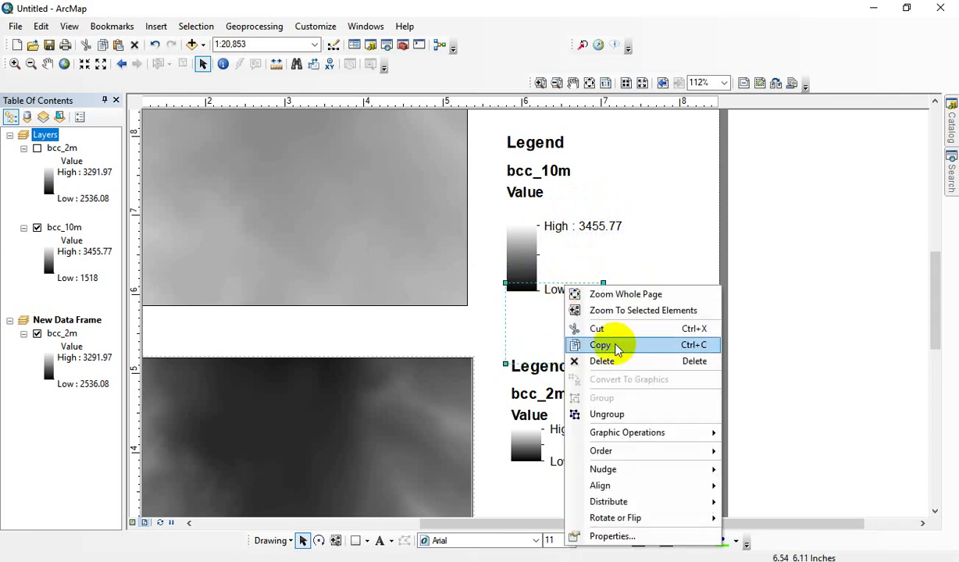
click(606, 414)
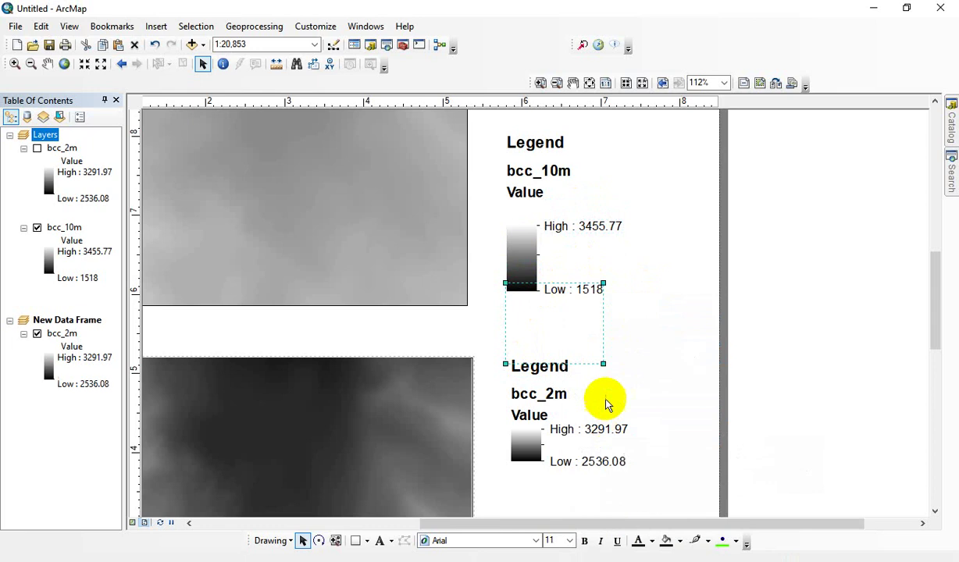
right_click(527, 316)
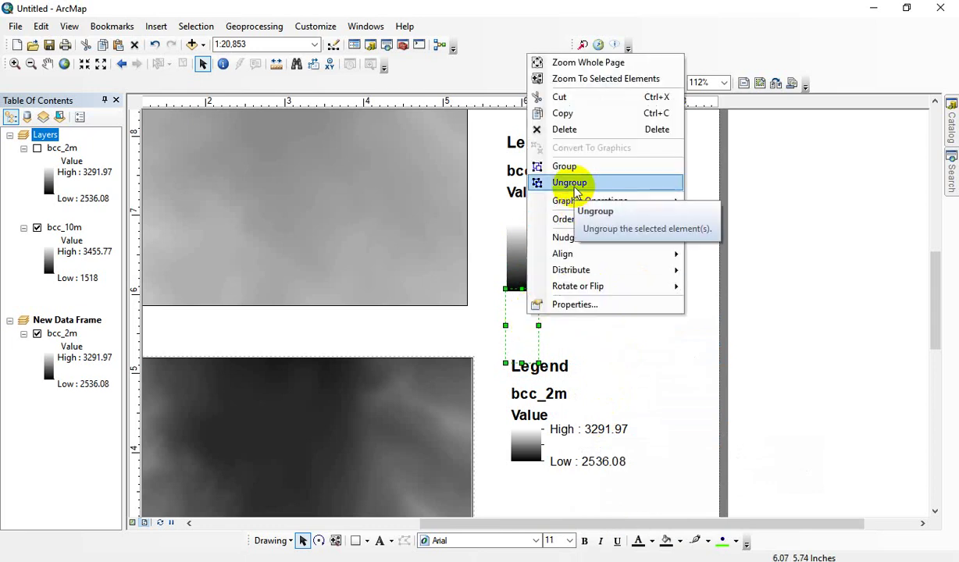
click(576, 185)
click(633, 336)
click(538, 314)
key(Delete)
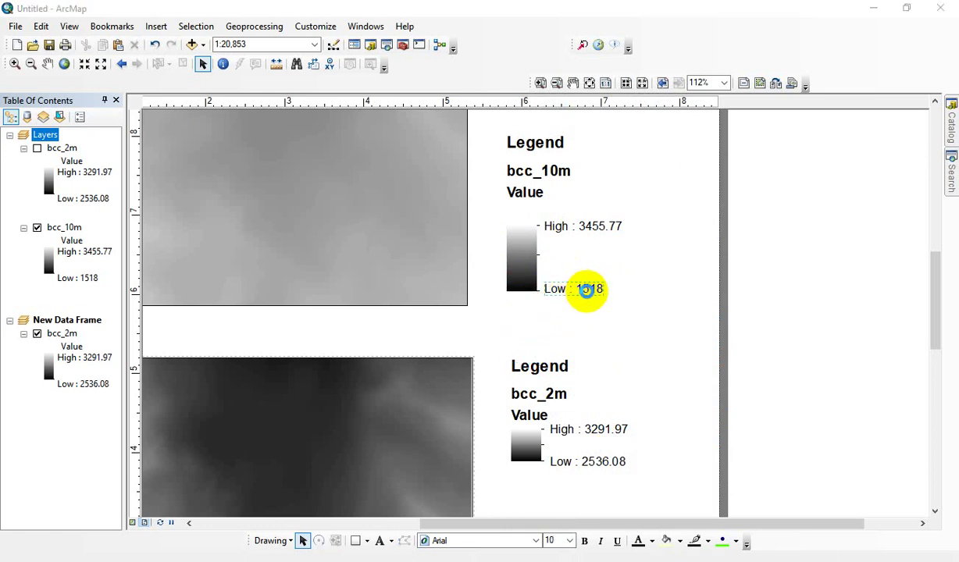
Step: Set the Low : 1518 label's font size to 15
double_click(586, 290)
click(607, 144)
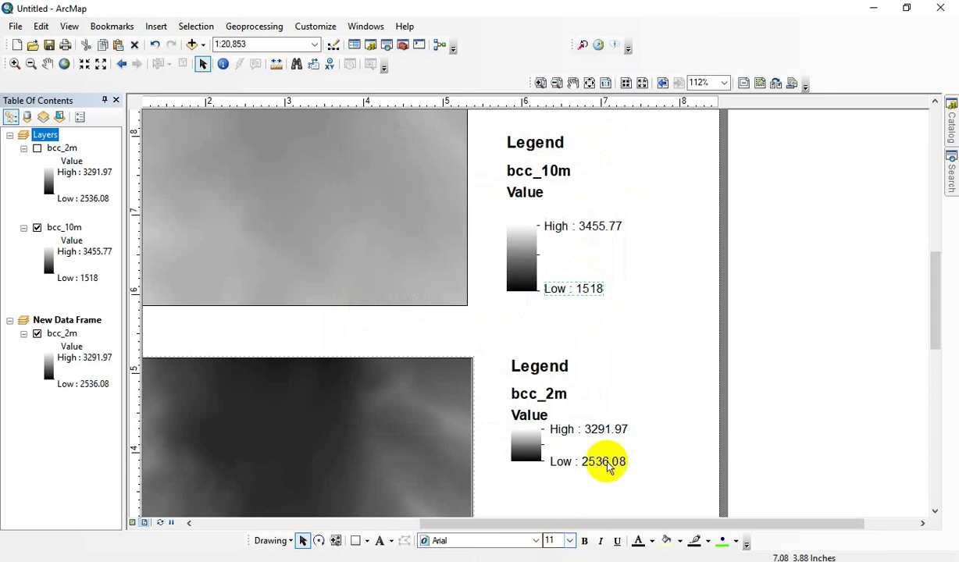
click(569, 541)
click(552, 422)
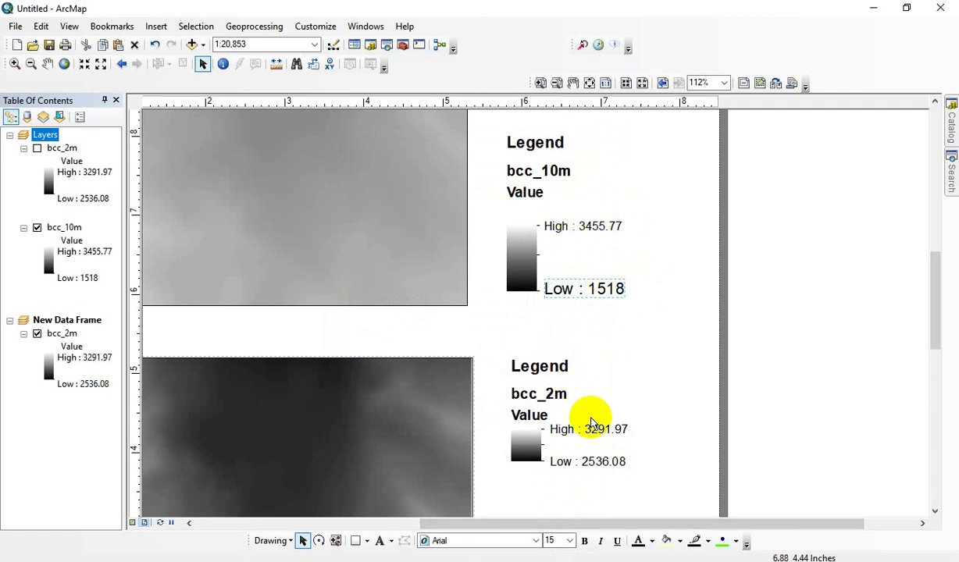
Step: Delete the Value and bcc_10m headings and move the Legend title down above the ramp
click(541, 203)
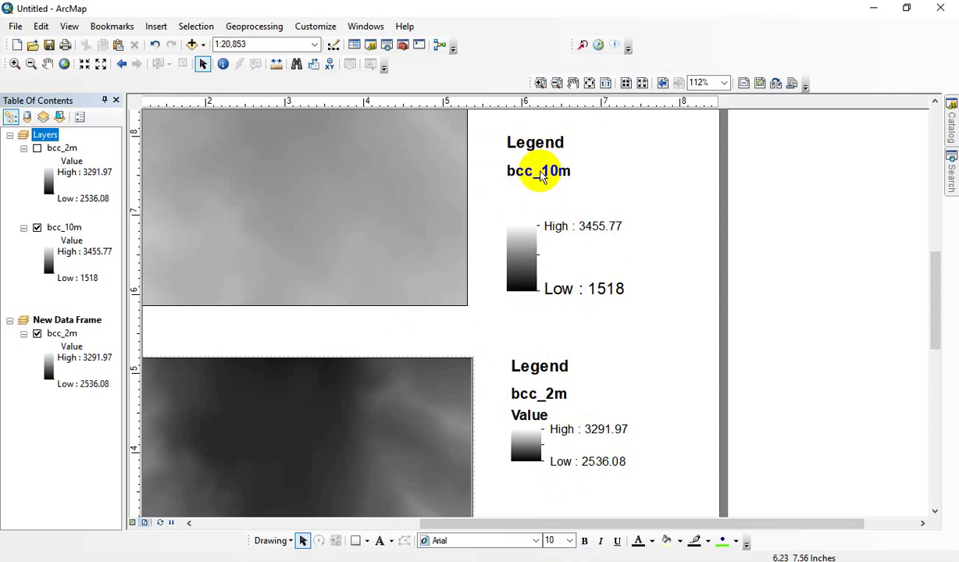
key(Delete)
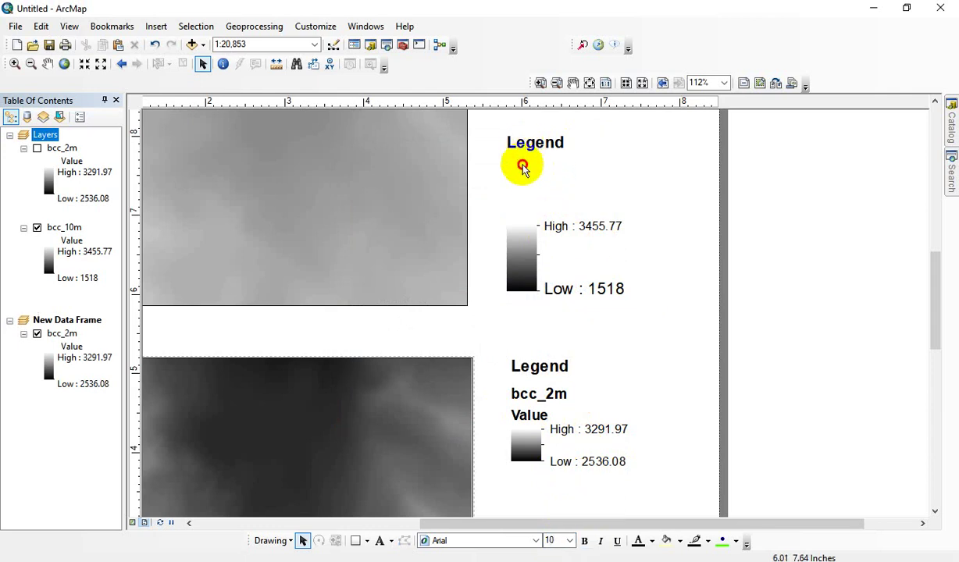
click(534, 142)
key(ctrl+c)
key(ctrl+v)
drag(533, 141, 545, 202)
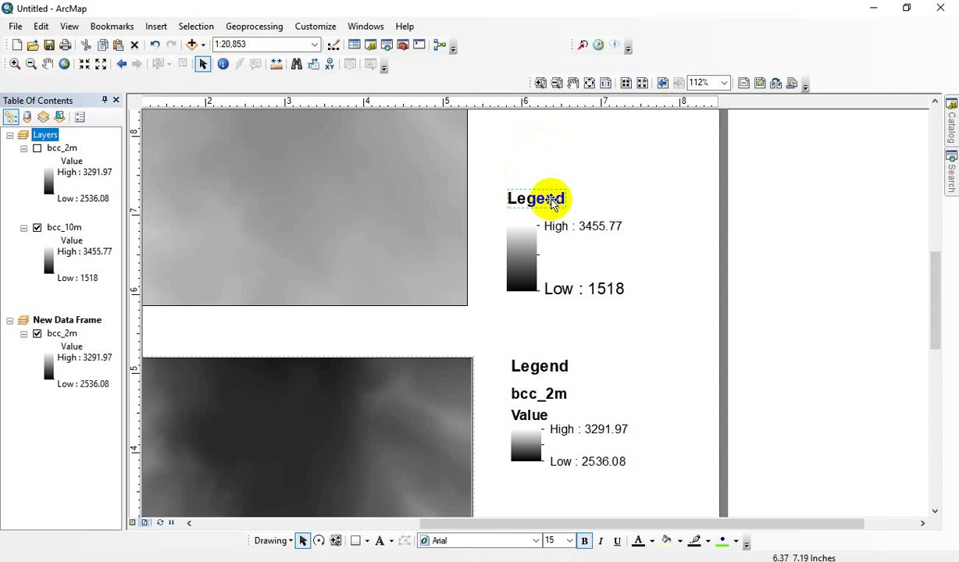
Step: Change the legend title text from 'Legend' to 'Elevation'
double_click(551, 200)
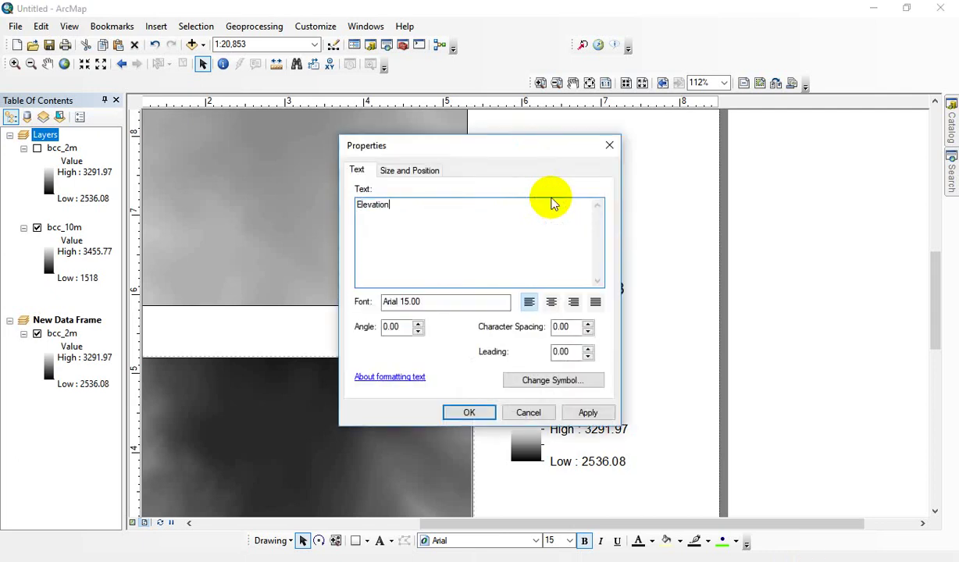
click(474, 412)
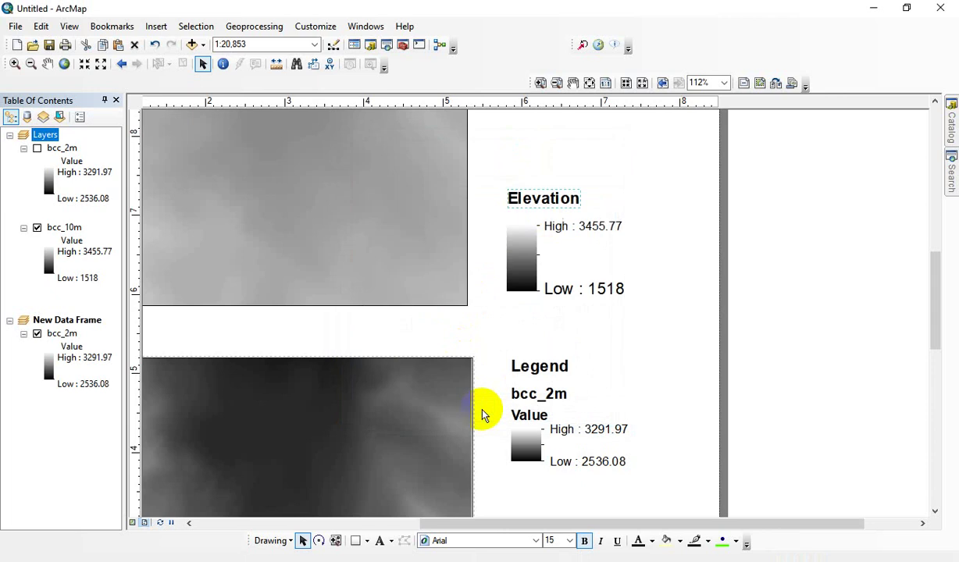
click(593, 268)
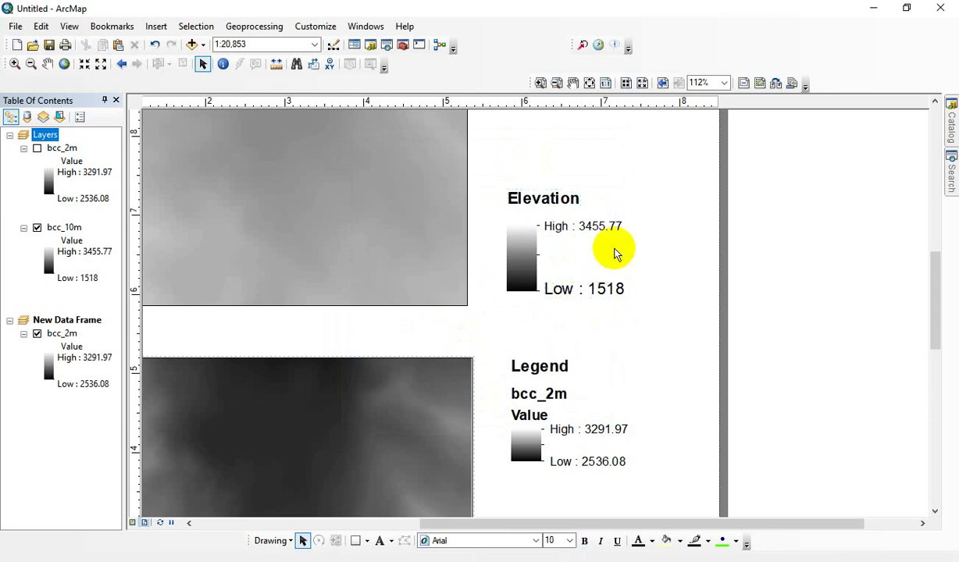